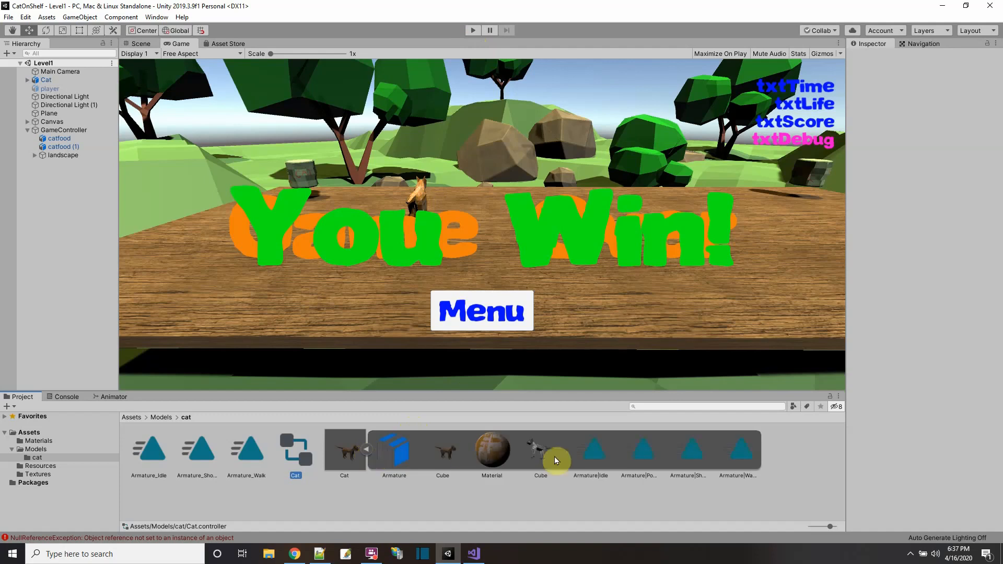
Extend the Cat model's Armature|Pounce clip to the full frame range 0 to 59 and preview its playback.
click(642, 476)
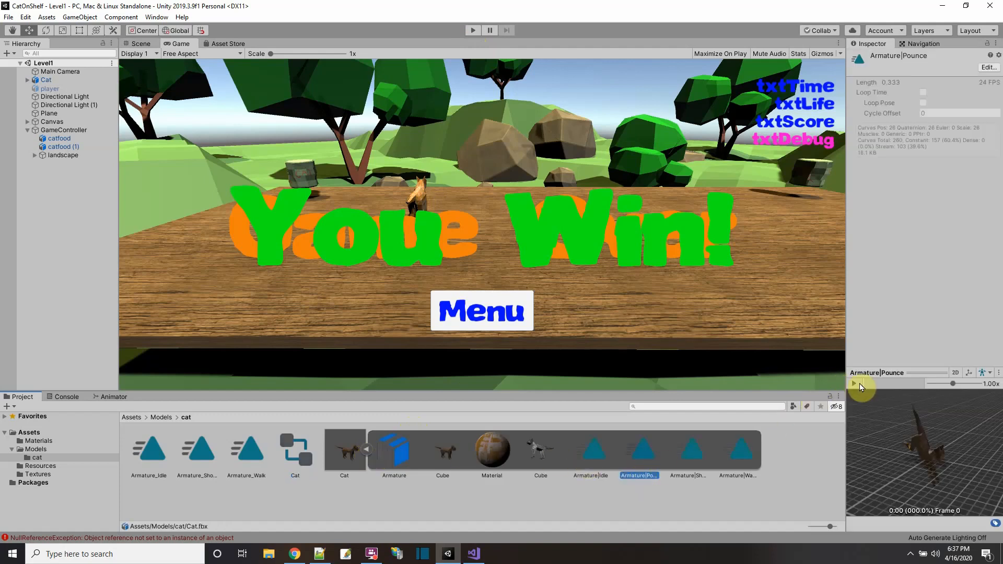
click(358, 450)
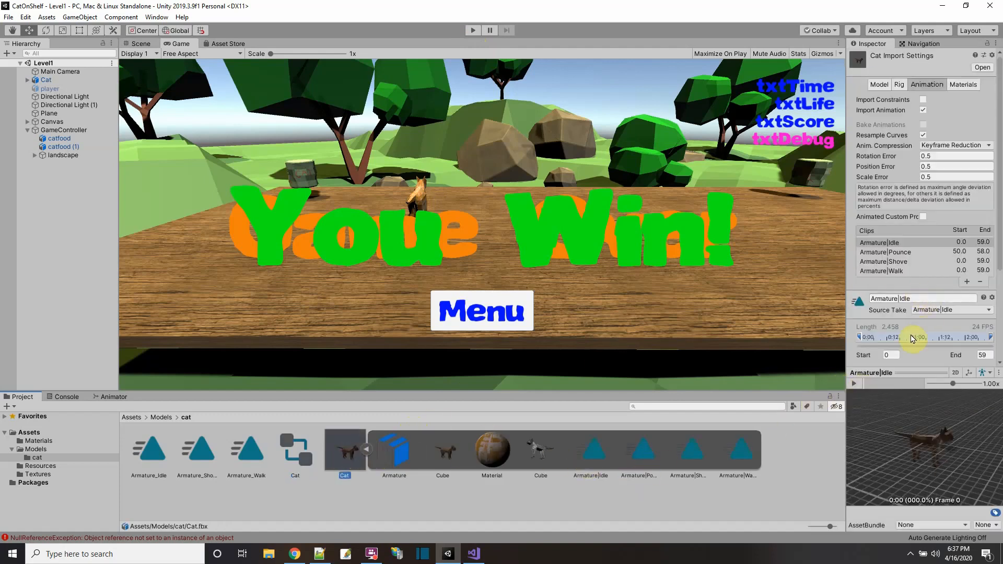
click(888, 252)
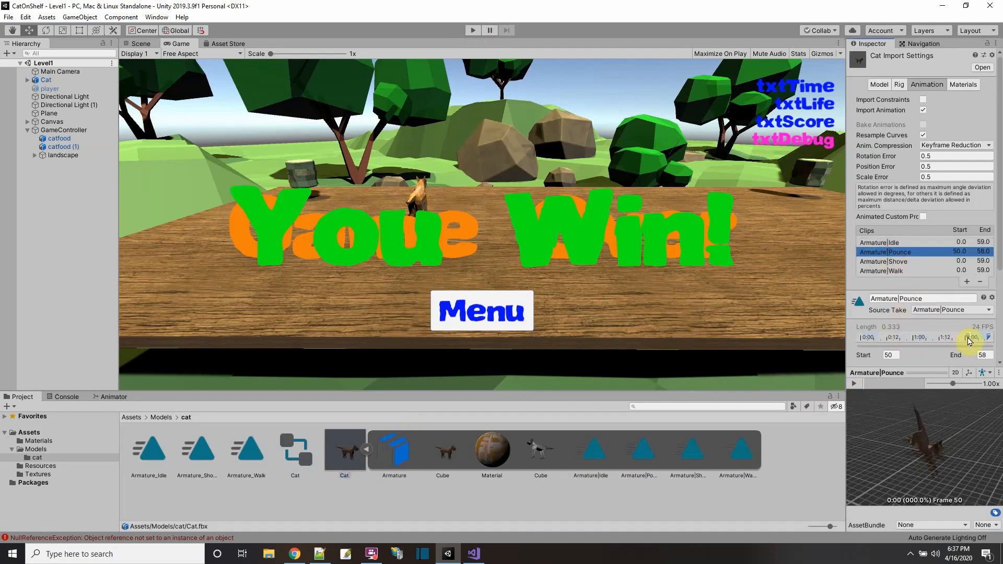
drag(987, 336, 997, 340)
click(853, 385)
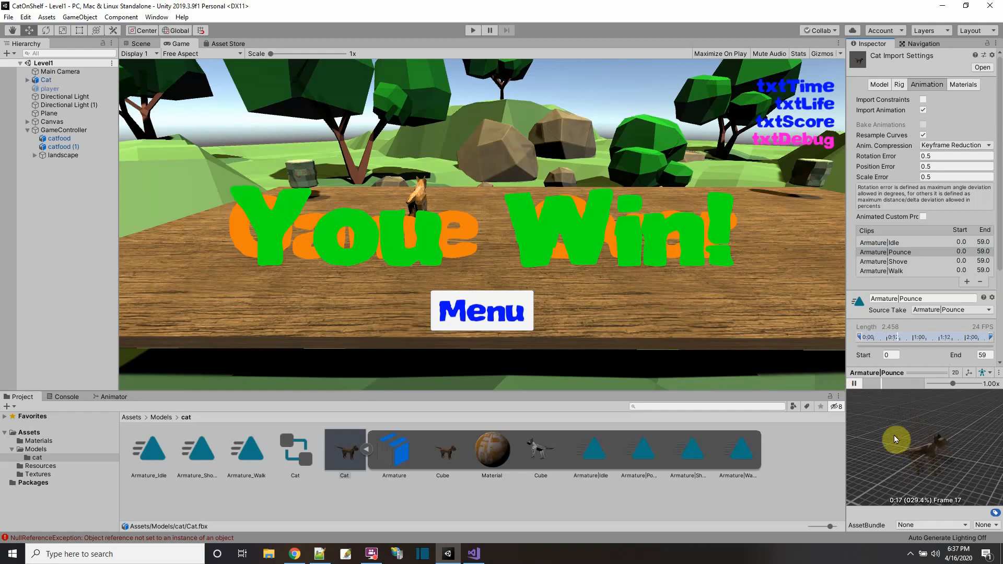
click(854, 385)
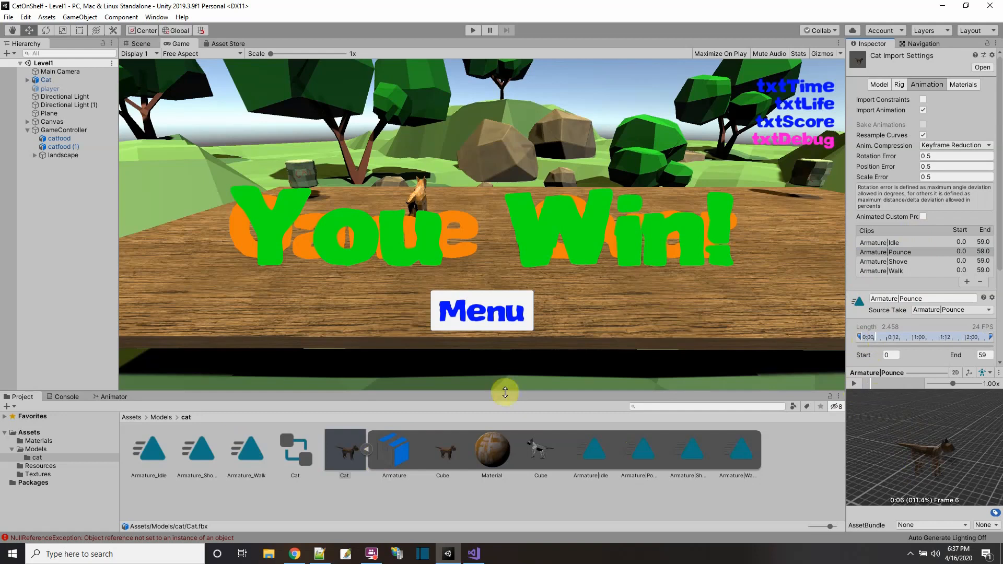
Examine the Cat.fbx import settings for the model, rig, animation and materials.
click(346, 455)
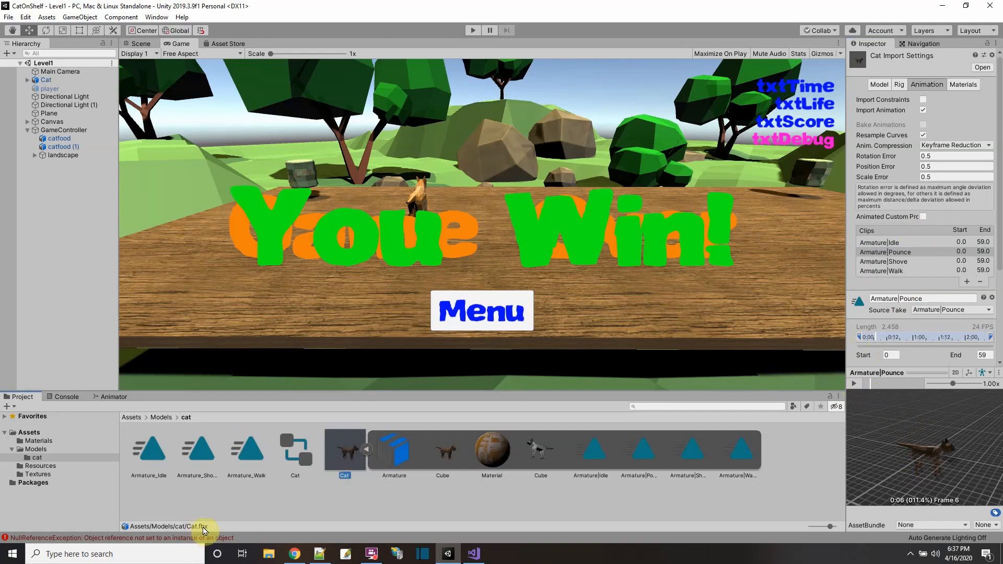
click(879, 84)
click(899, 84)
click(927, 84)
click(964, 85)
click(927, 84)
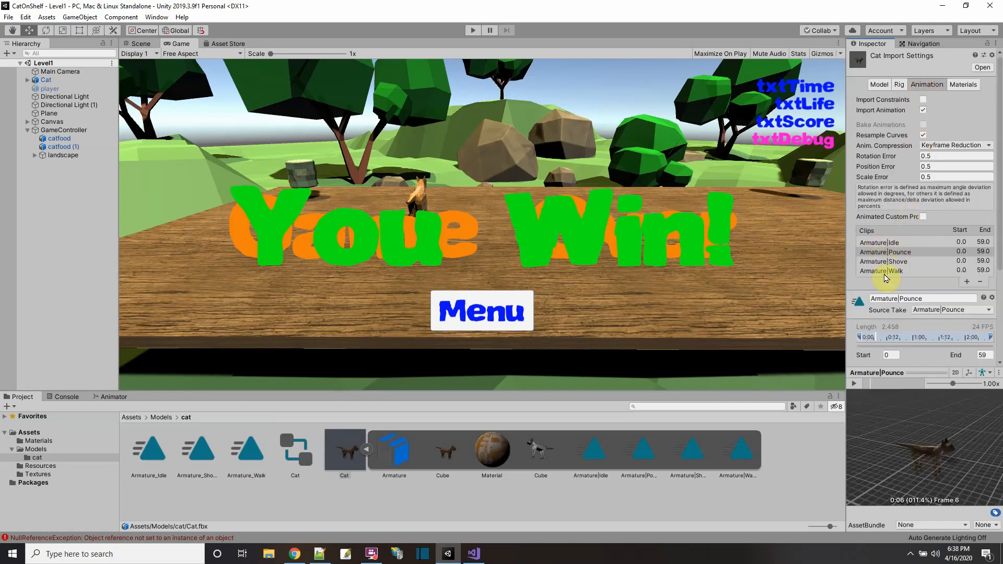
Trim the Armature|Pounce clip to frames 0 to 24 and apply the import settings.
click(886, 252)
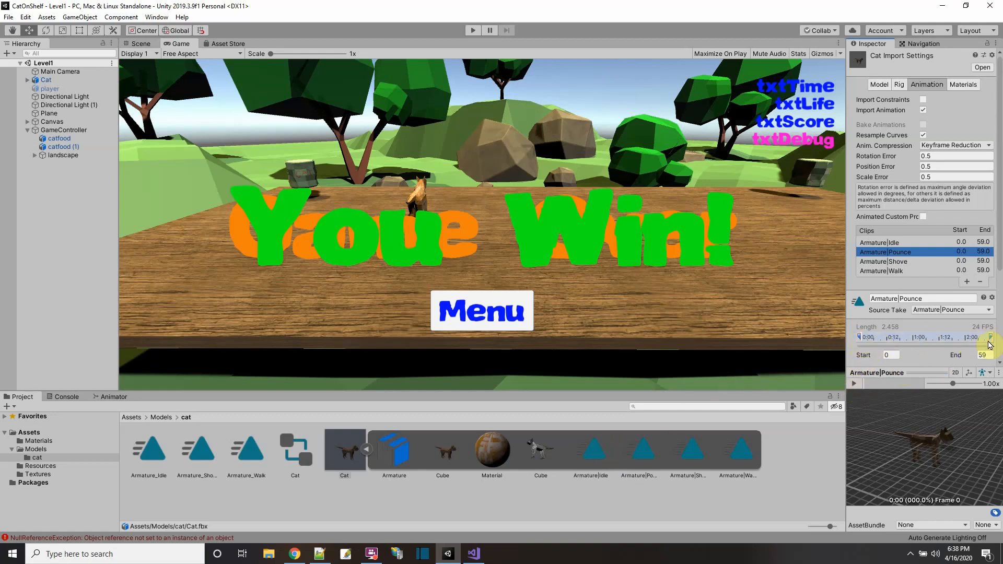
drag(991, 339, 877, 345)
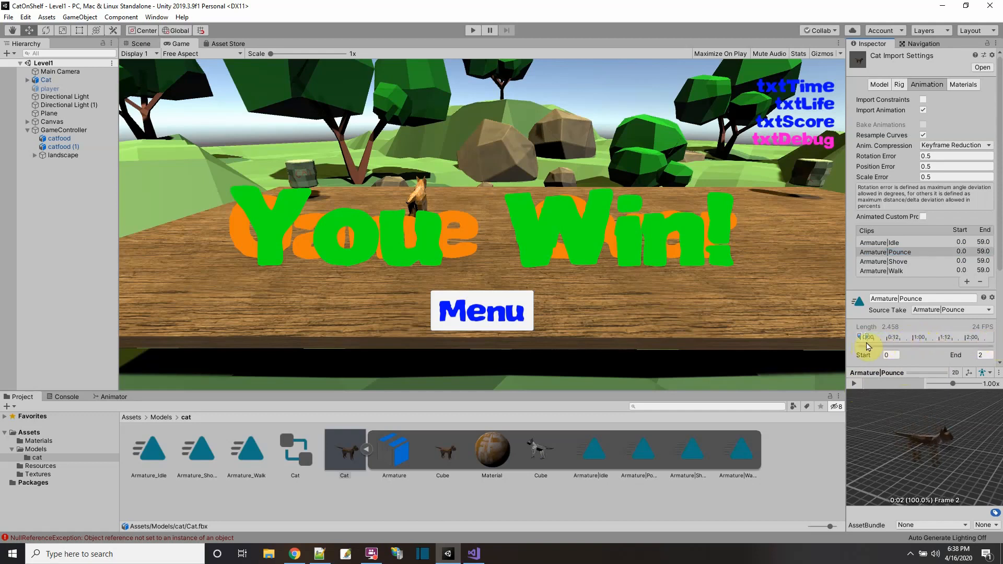
drag(884, 346, 915, 348)
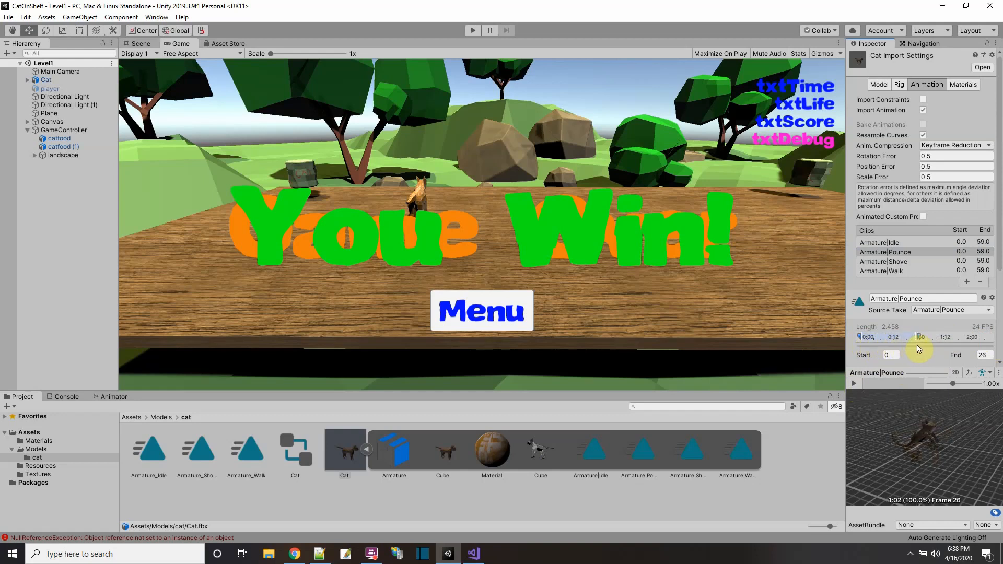
drag(914, 345, 914, 346)
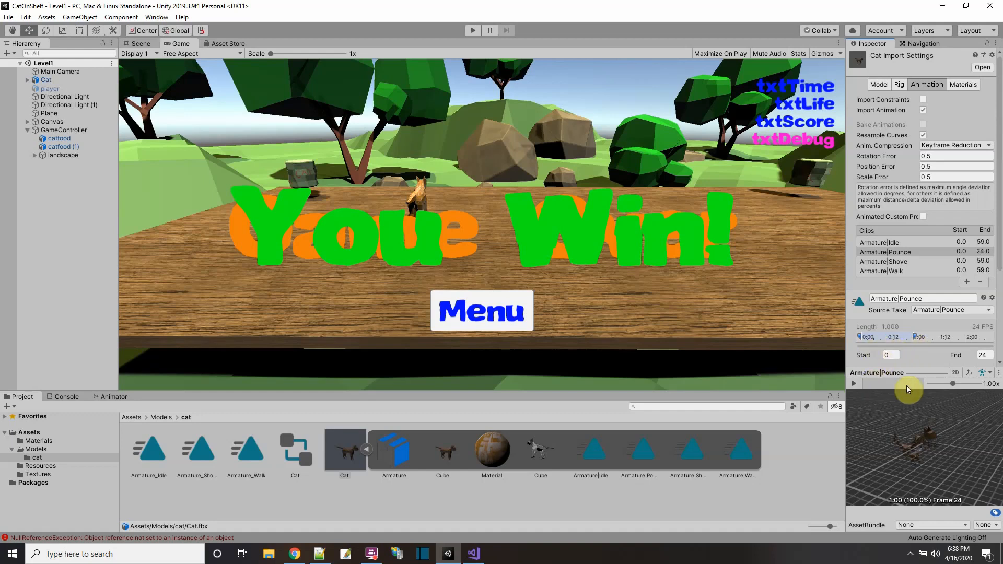
scroll(929, 355, down, 5)
click(982, 359)
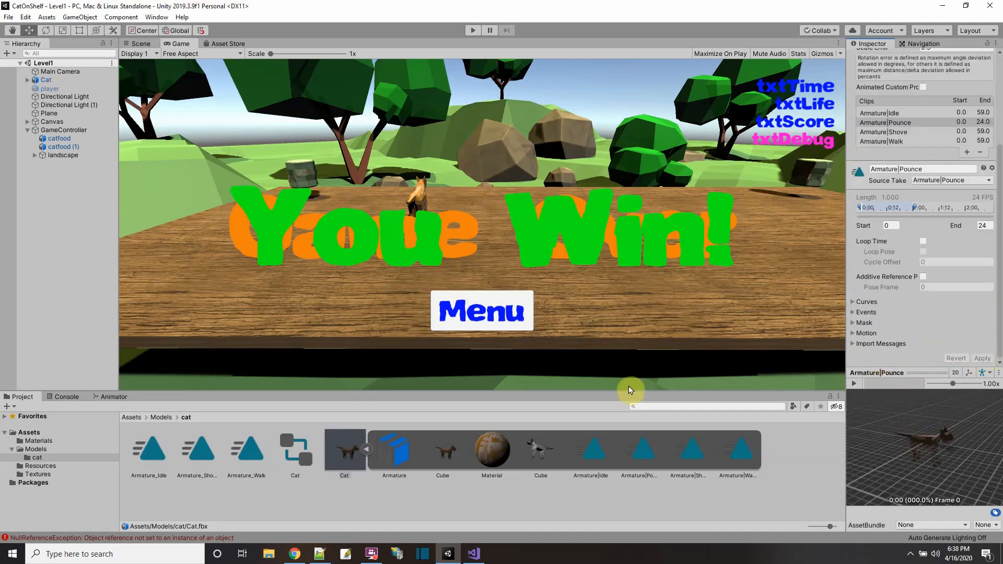
Duplicate the Armature|Pounce clip as a standalone animation and rename the copy "prone".
click(642, 457)
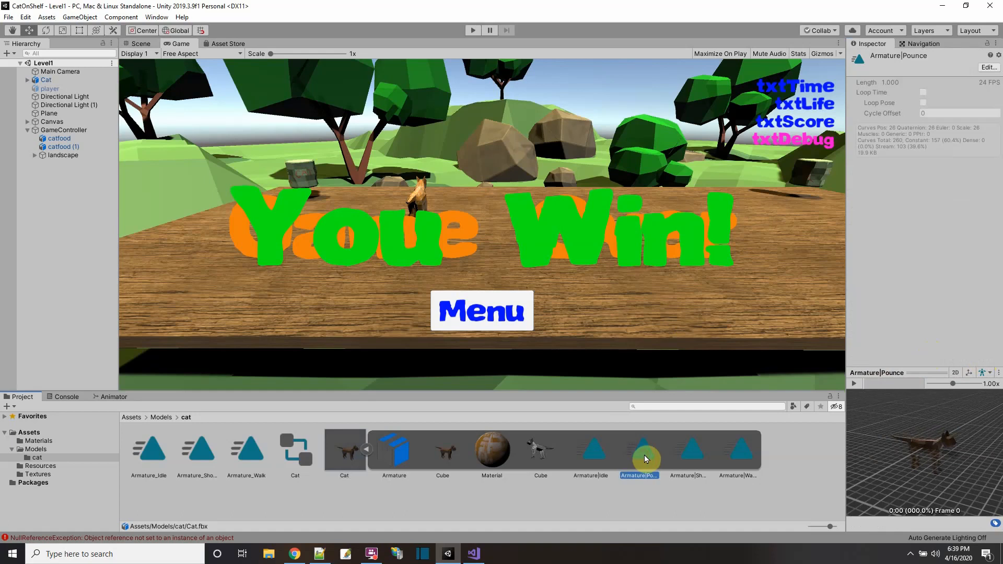
key(ctrl+d)
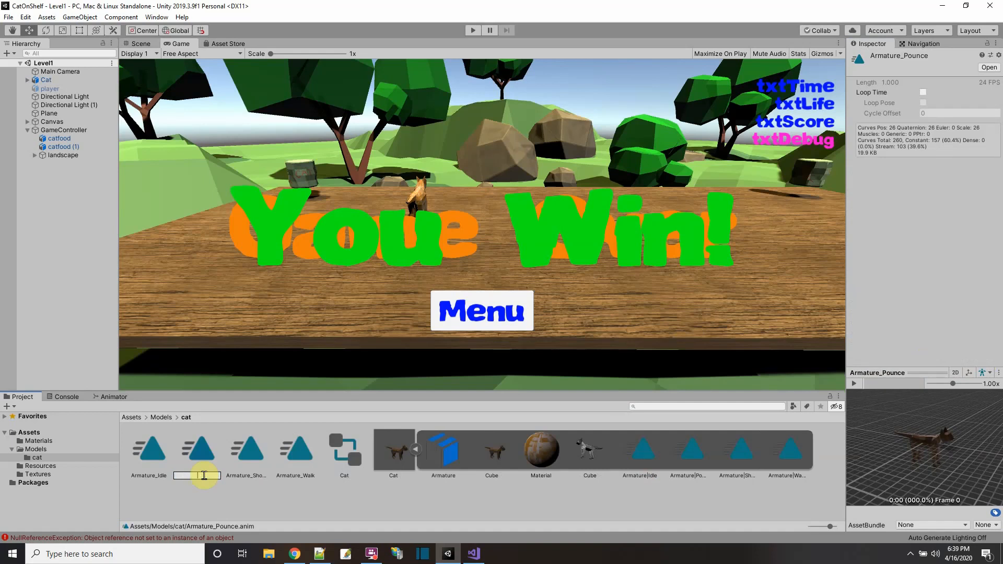
key(Return)
Set the Cat model's Armature|Pounce clip to frames 24 to 39 and apply the import settings.
click(349, 450)
click(896, 253)
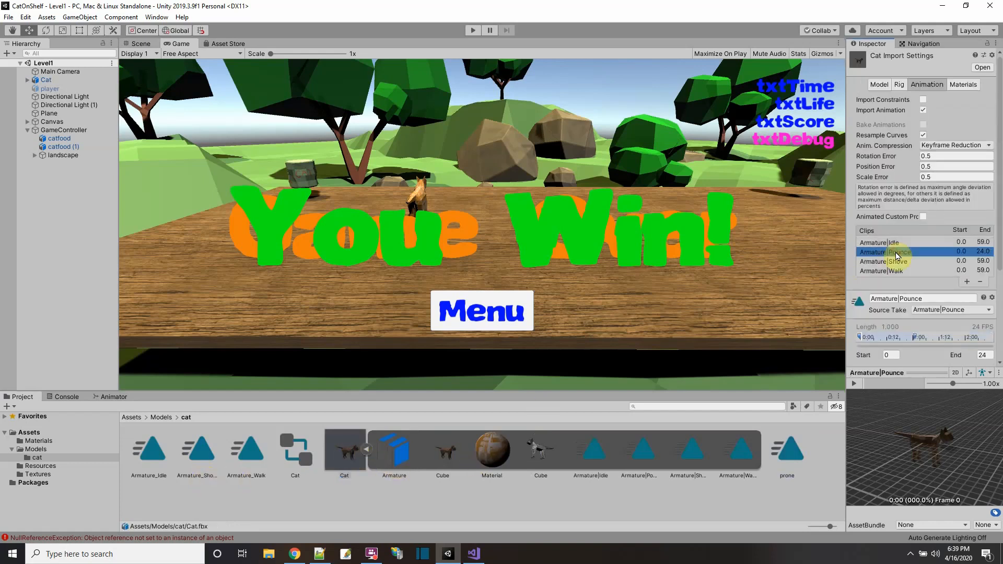
click(890, 355)
text(25)
drag(915, 338, 941, 342)
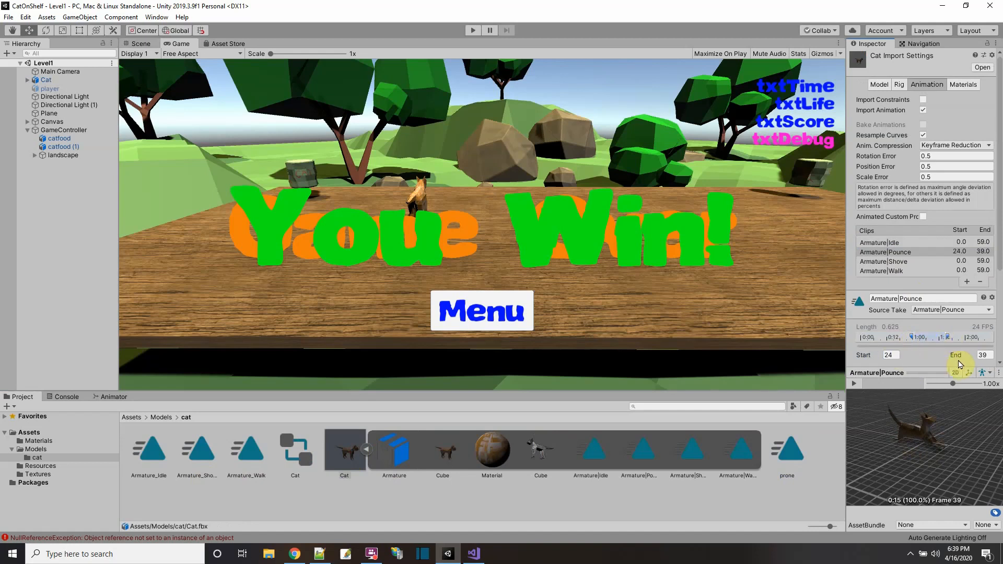
scroll(957, 365, down, 5)
click(982, 358)
Duplicate the Armature|Pounce clip as a standalone animation and rename the copy "up".
click(638, 458)
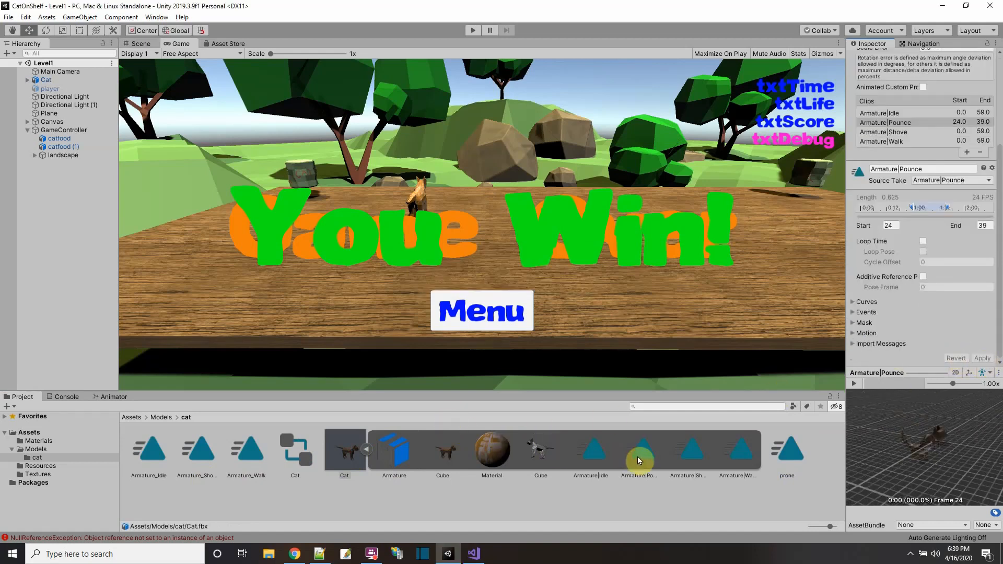
key(ctrl+d)
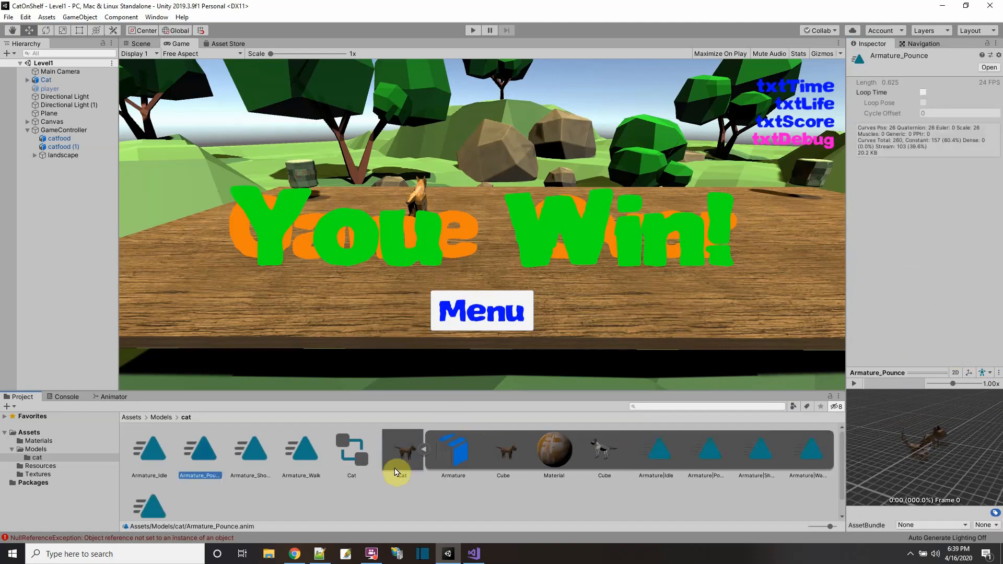
text(u)
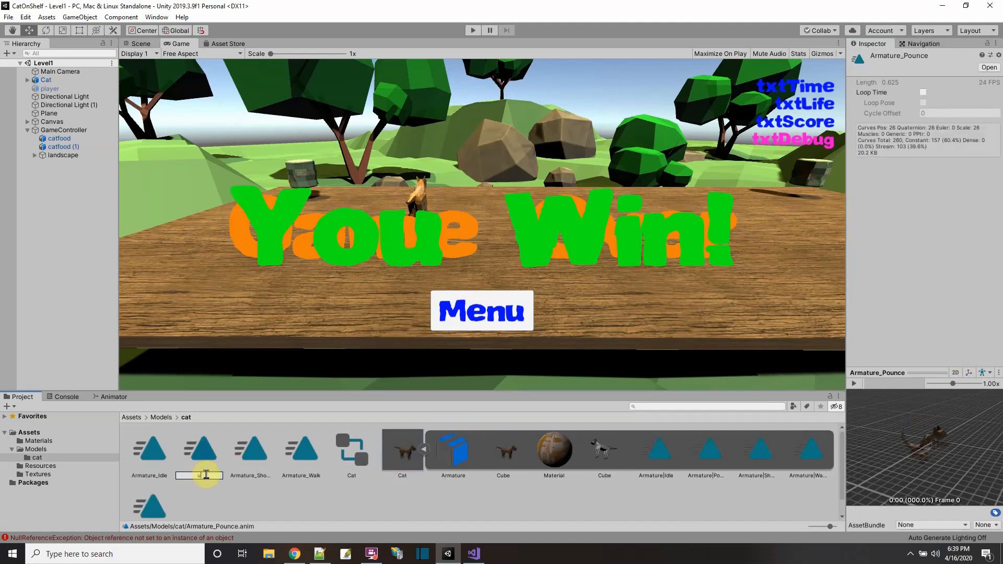
text(p)
key(Return)
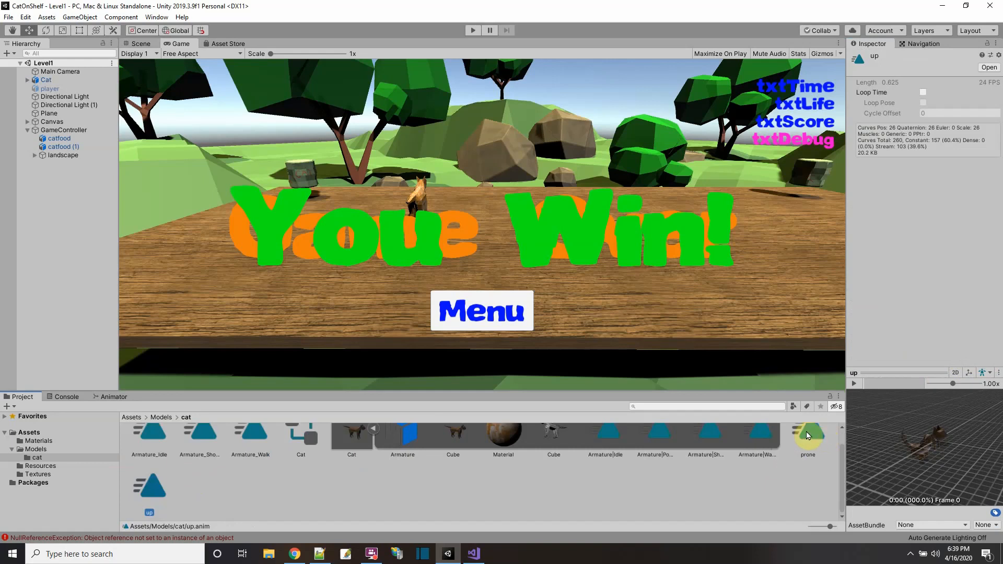
Set the Cat model's Armature|Pounce clip to frames 39 to 50 and apply the import settings.
scroll(359, 492, up, 1)
click(352, 449)
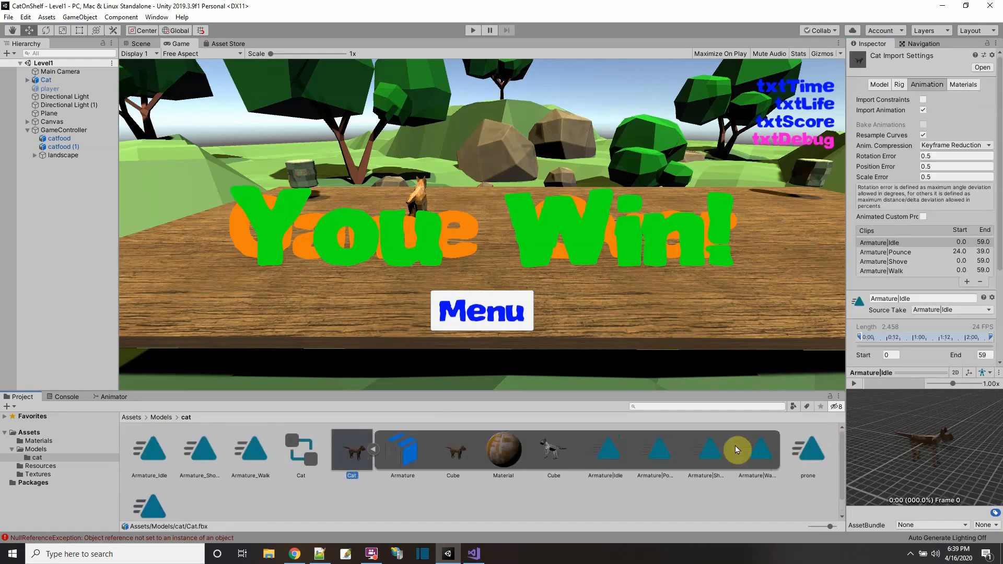
click(899, 252)
click(892, 355)
text(40)
drag(945, 338, 972, 346)
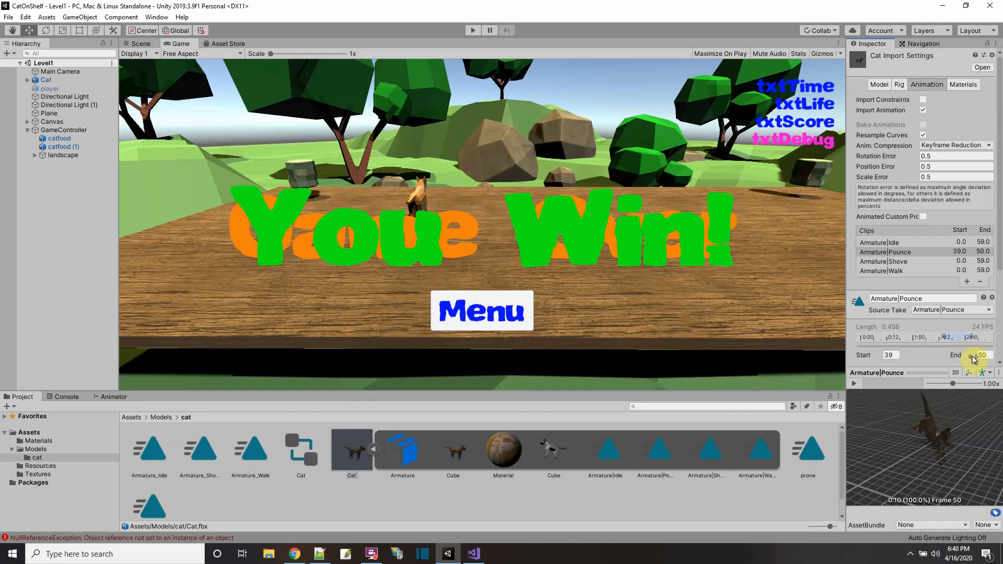
scroll(935, 366, down, 3)
click(982, 359)
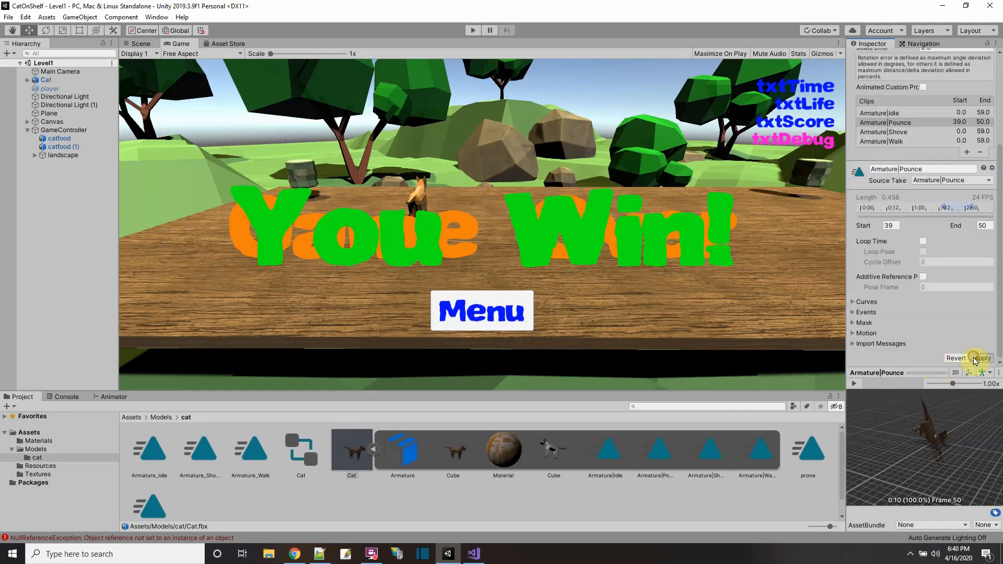
Duplicate the Armature|Pounce clip as a standalone animation and rename the copy "down".
click(651, 452)
key(ctrl+d)
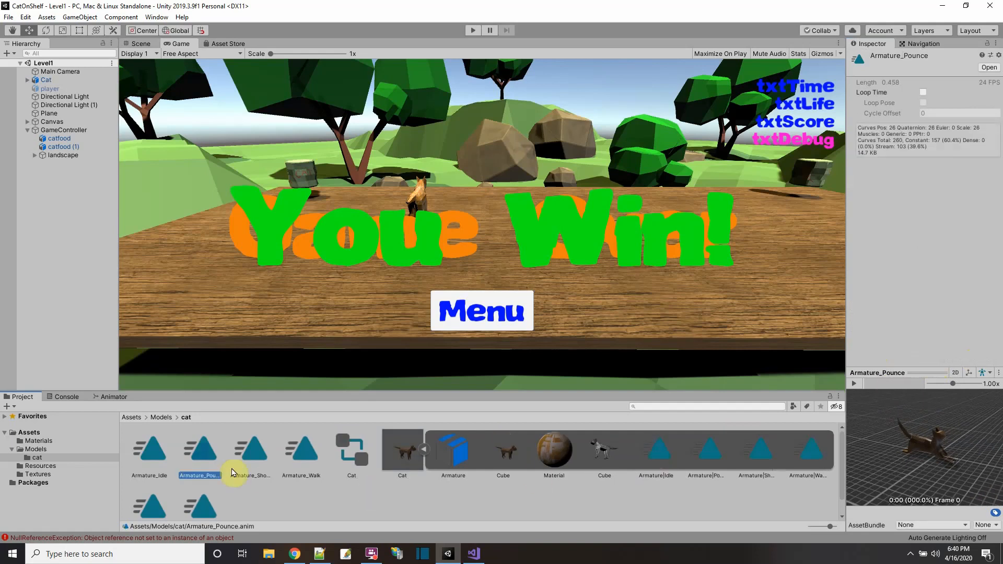
key(Return)
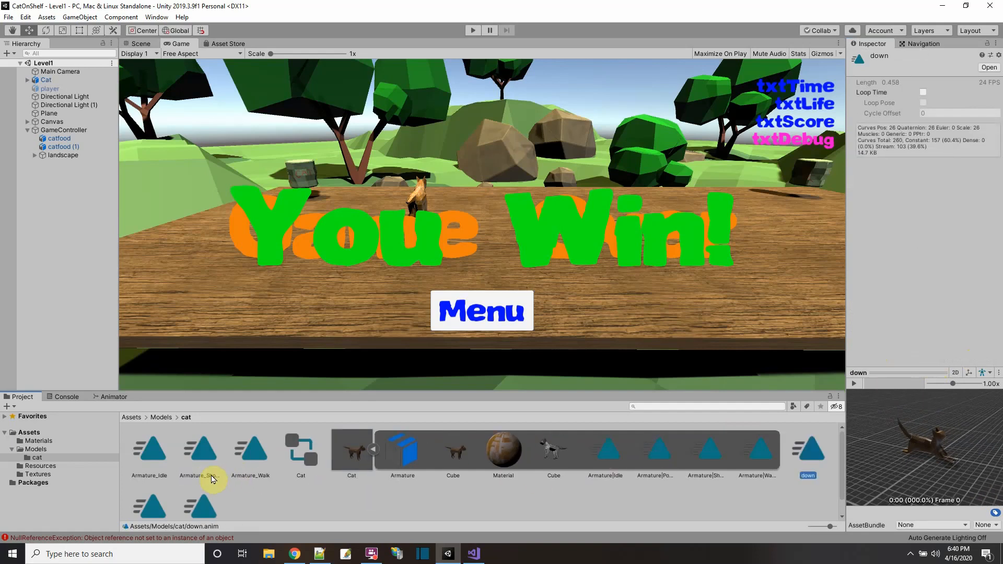
Set the Cat model's Armature|Pounce clip to frames 50 to 59 and apply the import settings.
click(357, 452)
click(885, 252)
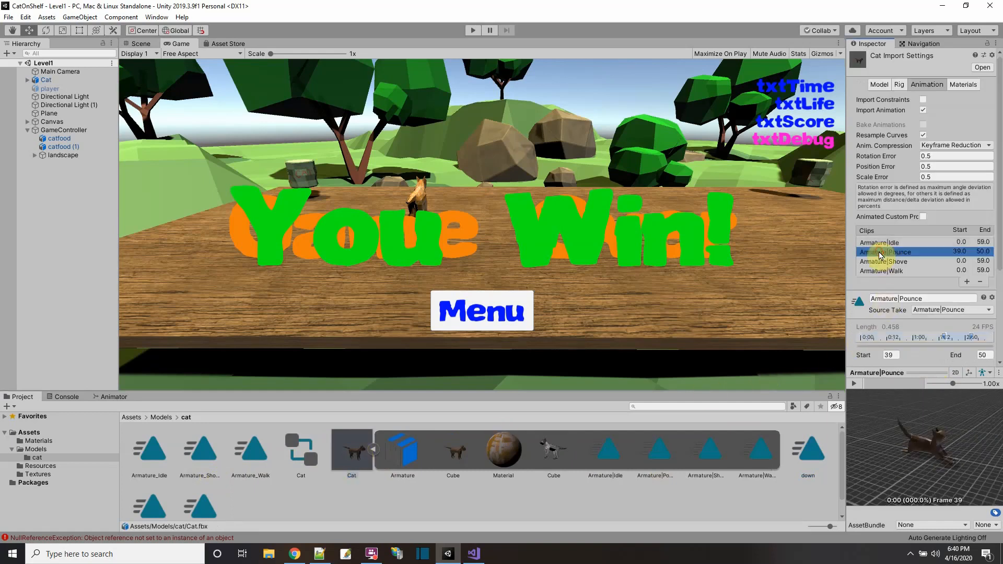
click(897, 354)
text(51)
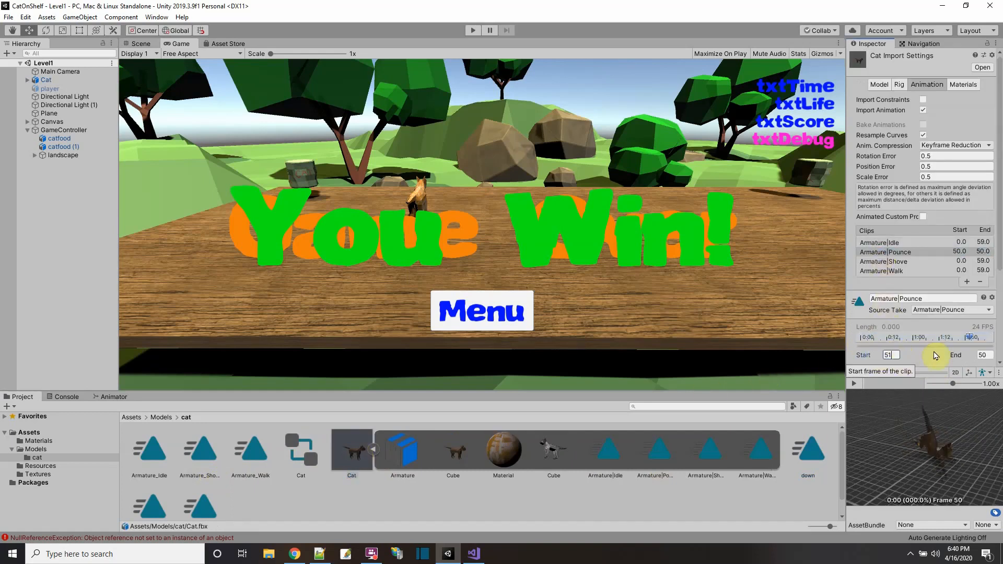
drag(972, 338, 990, 338)
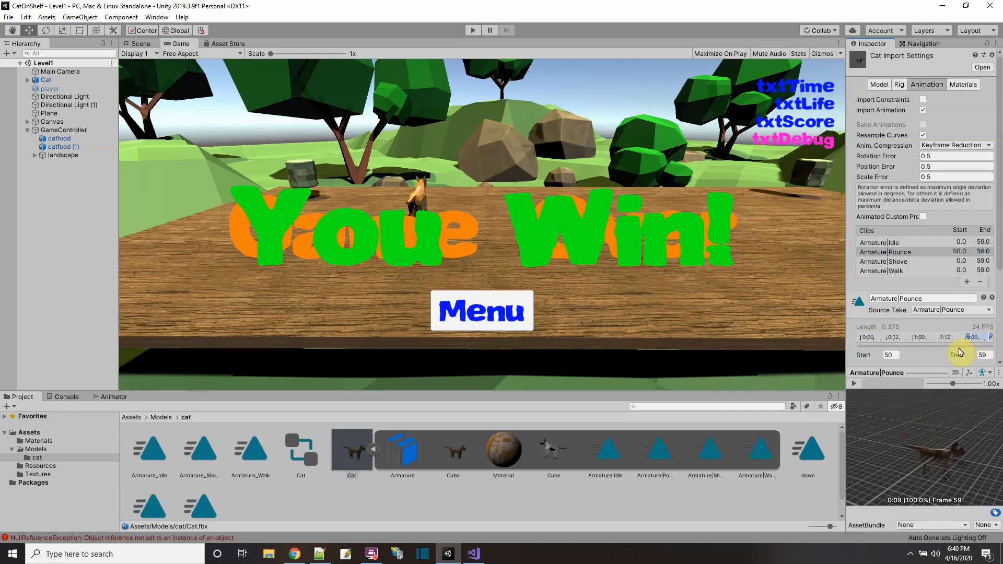
scroll(955, 344, down, 3)
scroll(955, 346, down, 3)
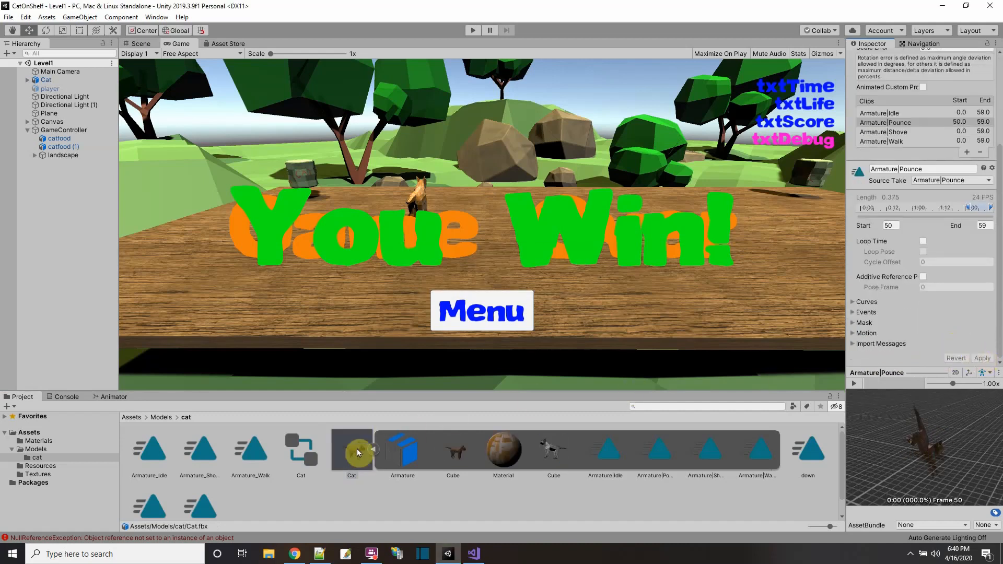
Duplicate the Armature|Pounce clip as a standalone animation and rename the copy "hit".
click(659, 452)
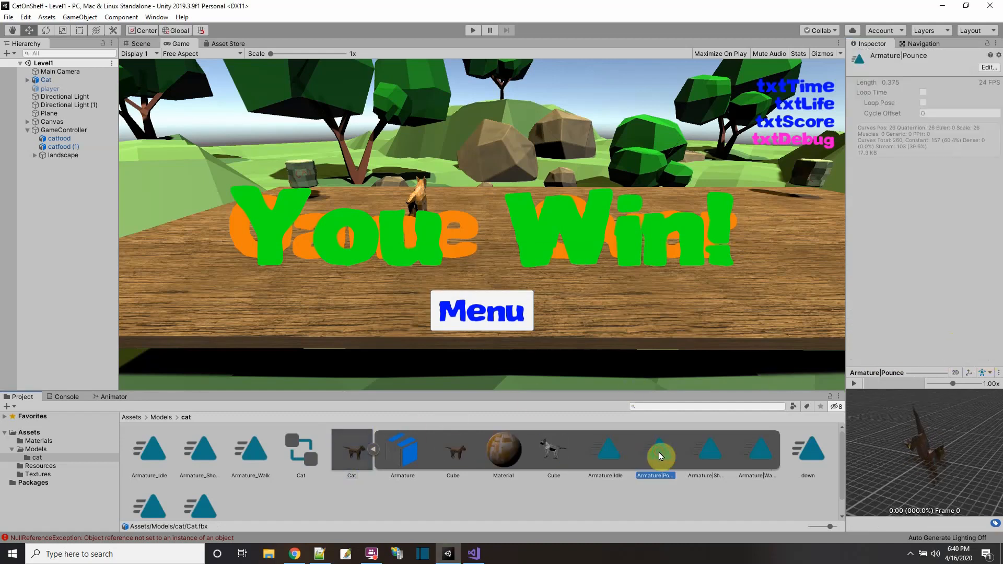
key(ctrl+d)
click(209, 475)
text(hit)
key(Return)
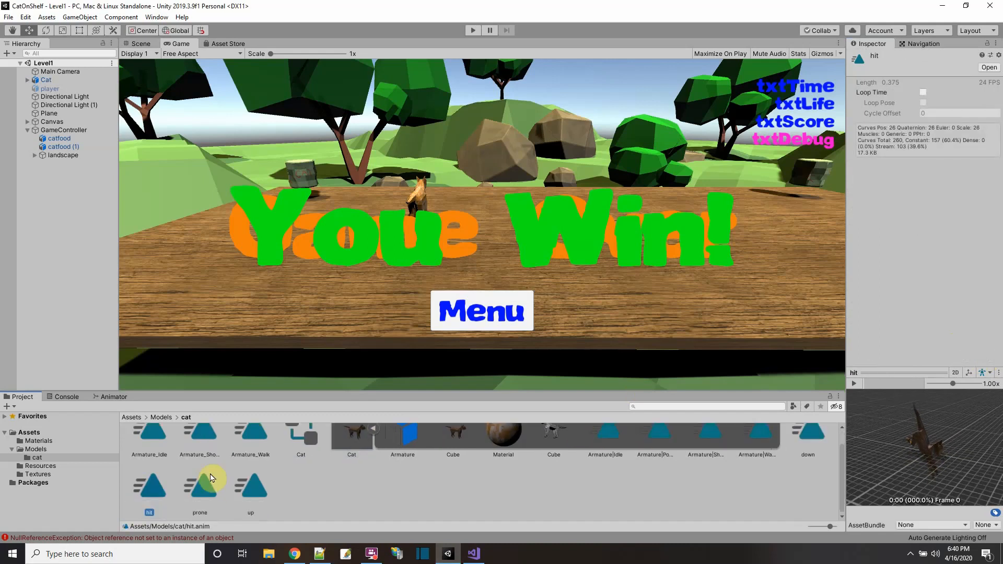
Collapse the Cat model's sub-assets and preview the playback of the prone, up and down animations.
click(370, 449)
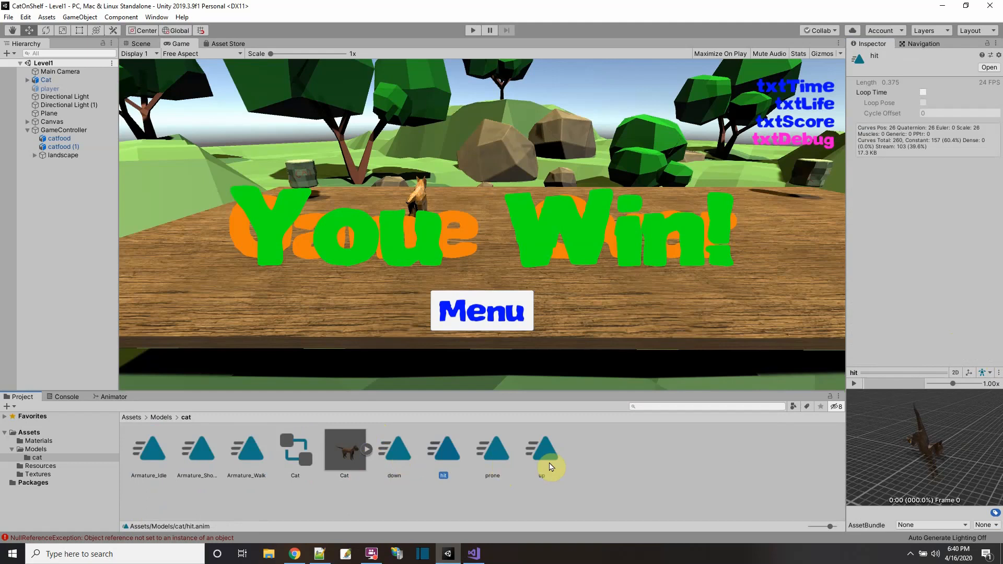
click(493, 449)
click(854, 385)
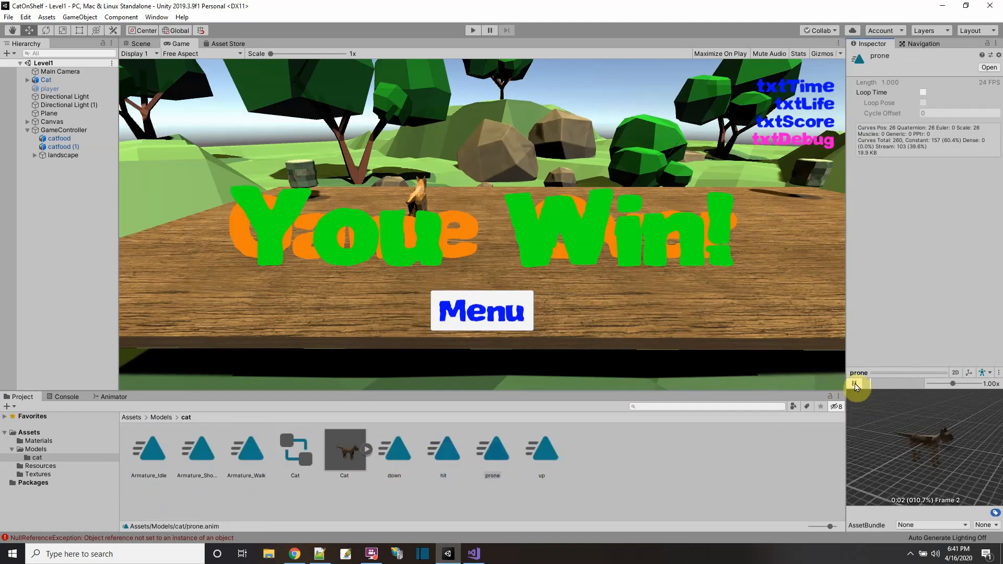
click(543, 451)
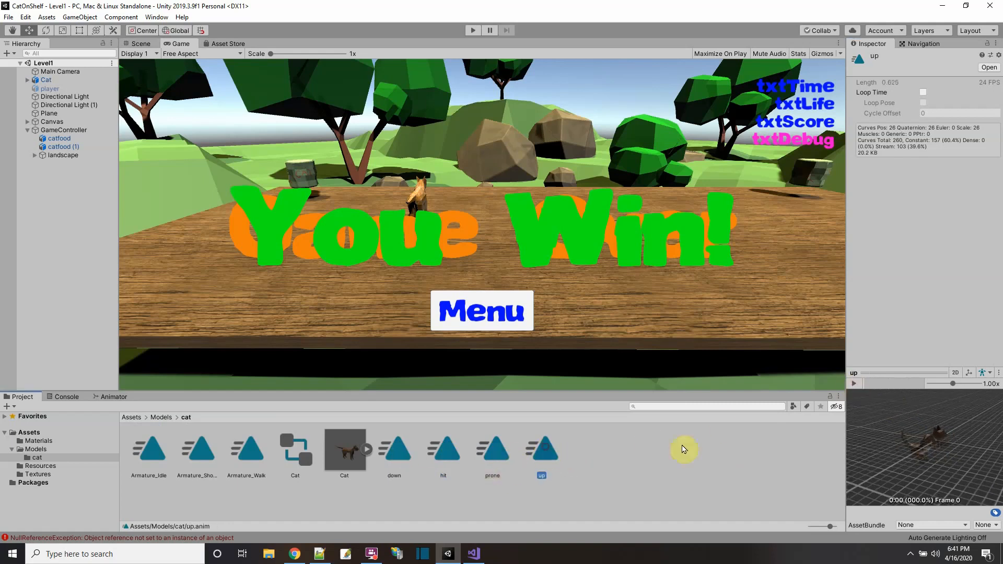
click(854, 384)
click(396, 449)
click(854, 384)
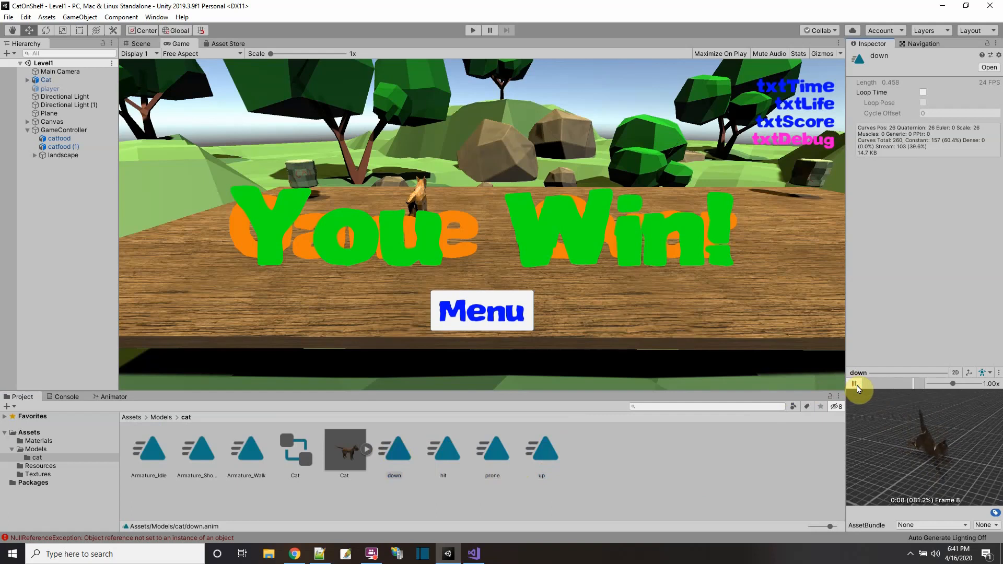
Preview the playback of the hit animation and clear the asset selection.
click(445, 450)
click(854, 384)
click(600, 475)
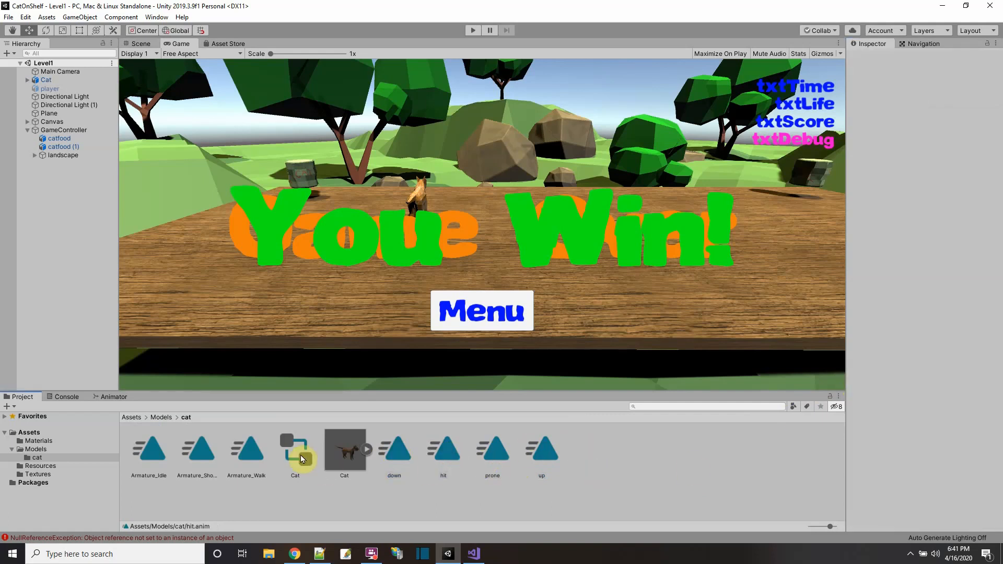
Open the Cat animator controller and dock its state graph beneath the Game view, with the graph area enlarged.
double_click(302, 459)
drag(123, 397, 189, 361)
drag(346, 271, 336, 239)
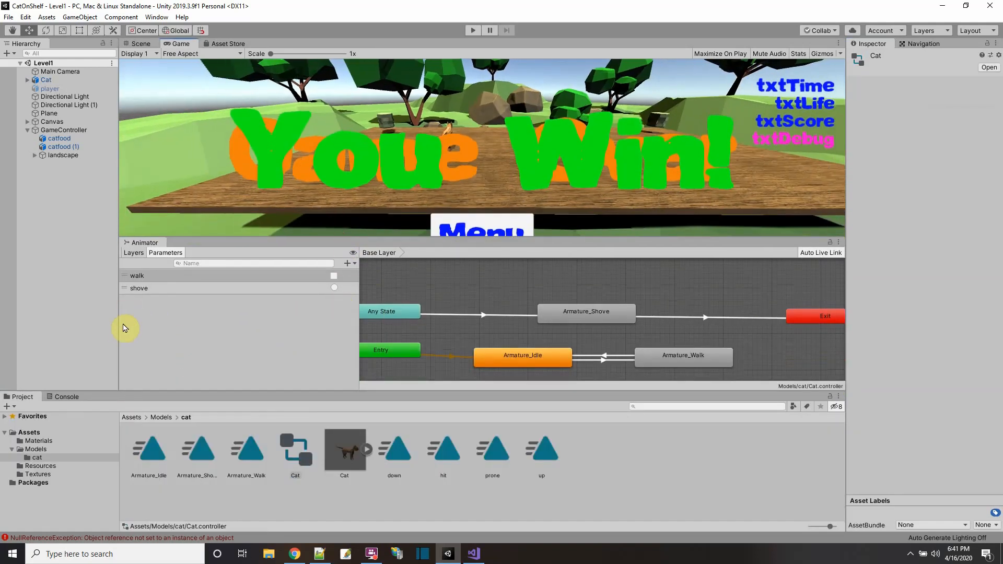
drag(116, 330, 102, 330)
drag(349, 333, 225, 331)
middle_drag(556, 333, 648, 327)
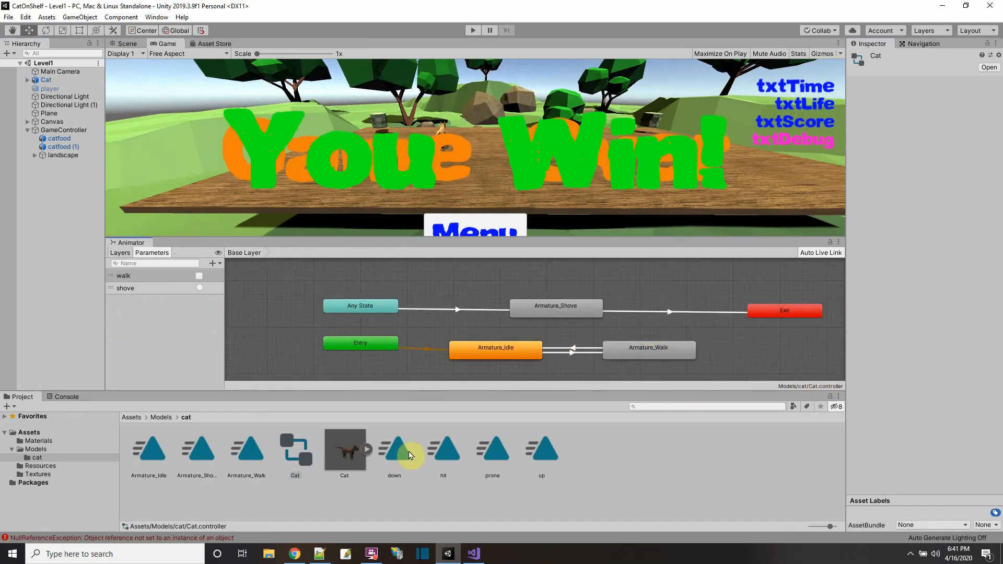
Add the prone, up, down and hit clips as states in a row above the existing states of the Base Layer.
middle_drag(437, 333, 417, 342)
scroll(418, 342, up, 2)
drag(492, 450, 359, 281)
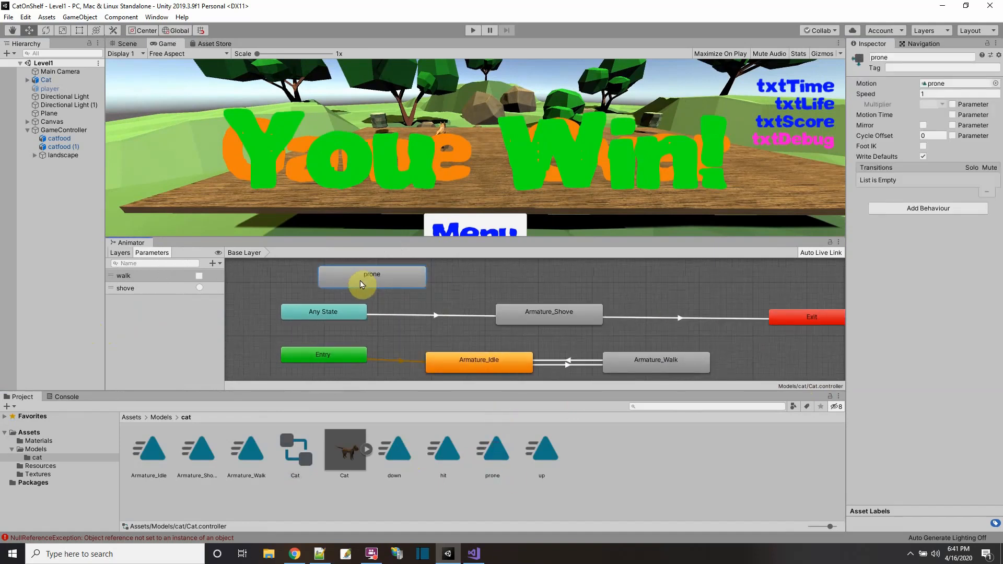
drag(543, 453, 499, 278)
drag(410, 455, 629, 278)
drag(446, 454, 745, 277)
Make transitions from Any State to prone and from prone to up.
right_click(332, 312)
click(348, 318)
click(366, 278)
right_click(371, 282)
click(407, 287)
click(475, 279)
Make transitions from up to down and from down to hit.
right_click(487, 278)
click(501, 288)
click(605, 279)
right_click(607, 280)
click(646, 283)
click(726, 279)
Make a transition from the hit state to Exit.
click(734, 280)
right_click(737, 282)
click(772, 286)
click(800, 314)
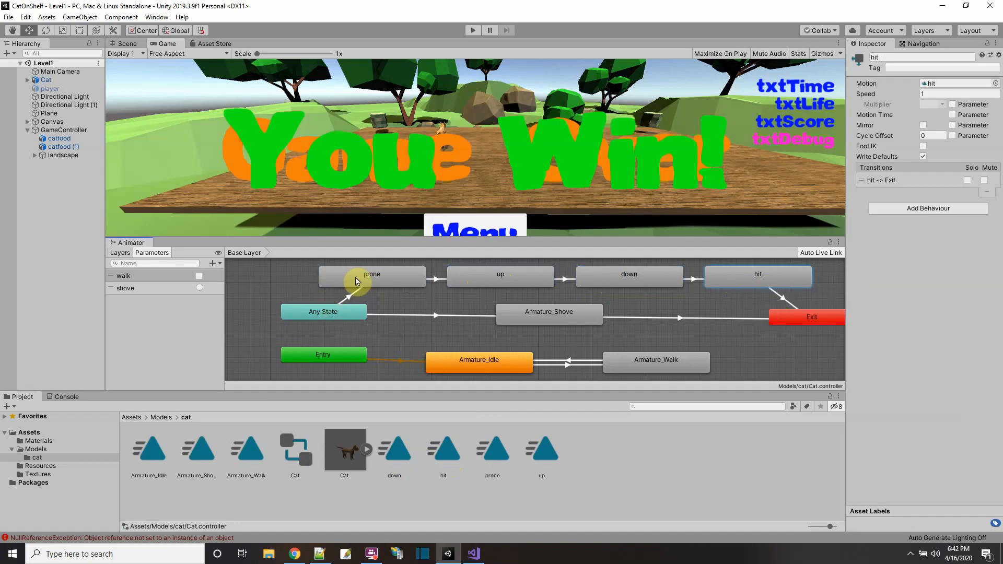
Add two trigger parameters named "prone" and "up" to the Cat animator controller.
click(220, 265)
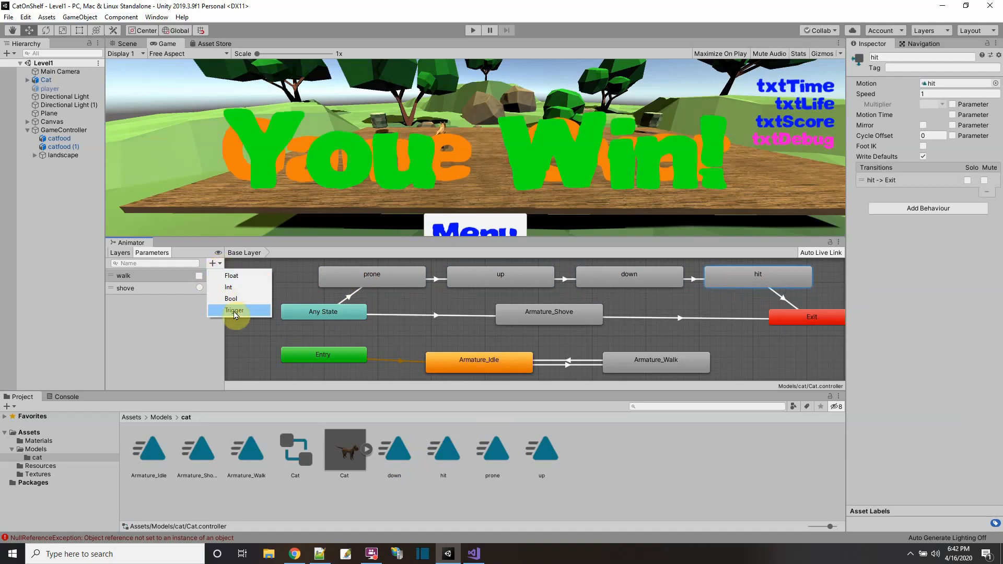
click(234, 310)
text(prone)
key(Return)
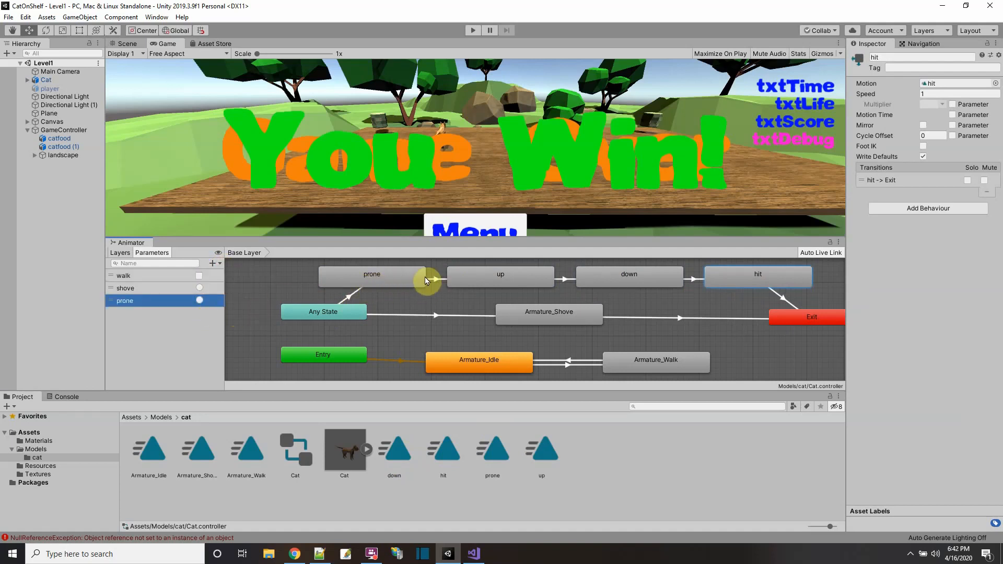
click(215, 263)
click(230, 309)
text(up)
key(Return)
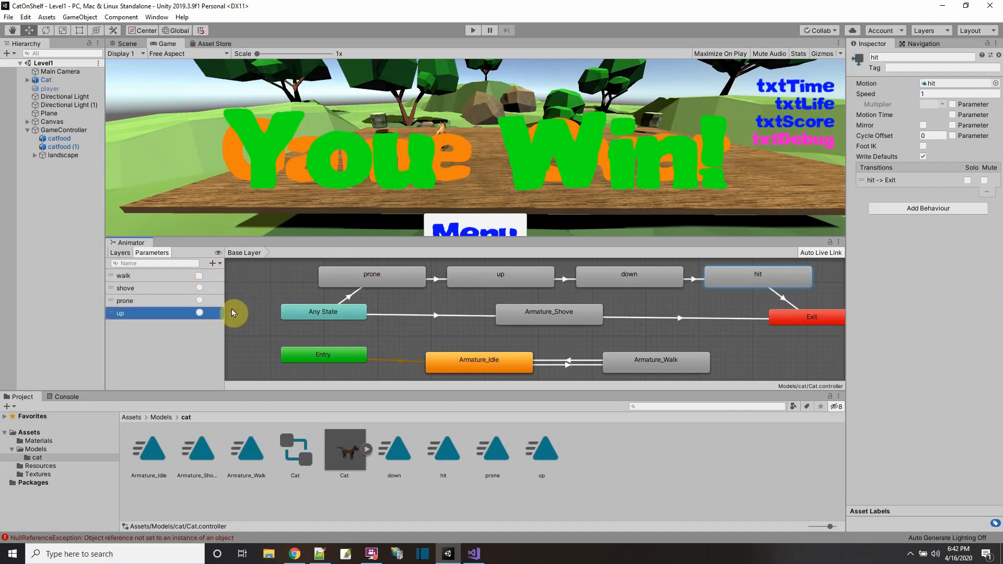